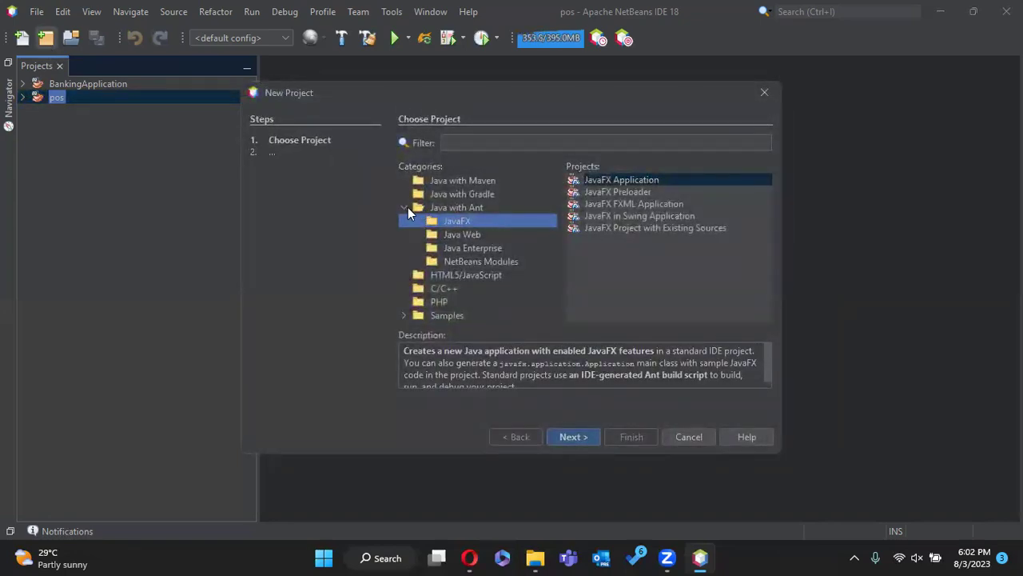
Examine the platform setup error on the new JavaFX Application's name and location page, and close the wizard.
click(573, 437)
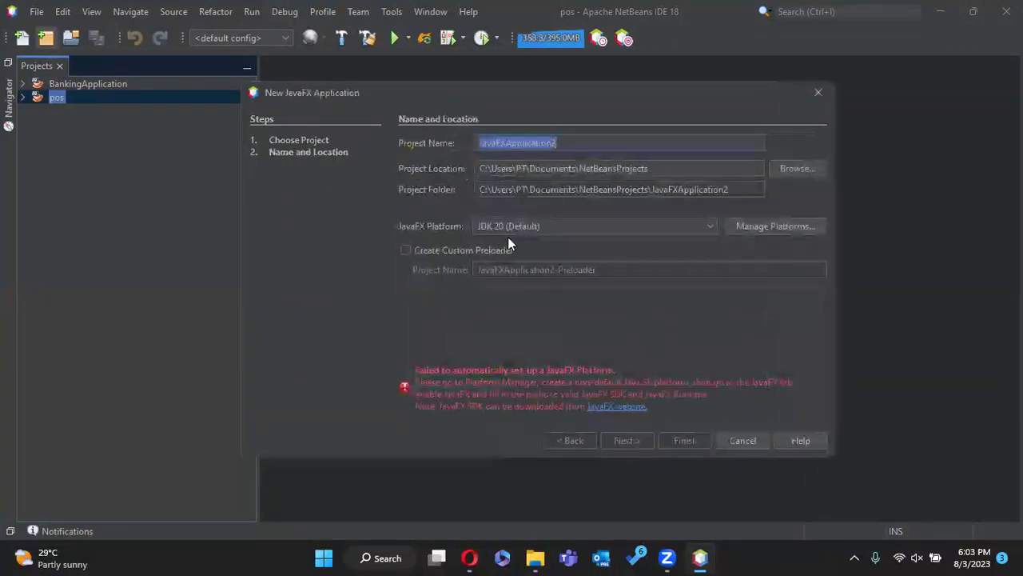
drag(417, 372, 605, 373)
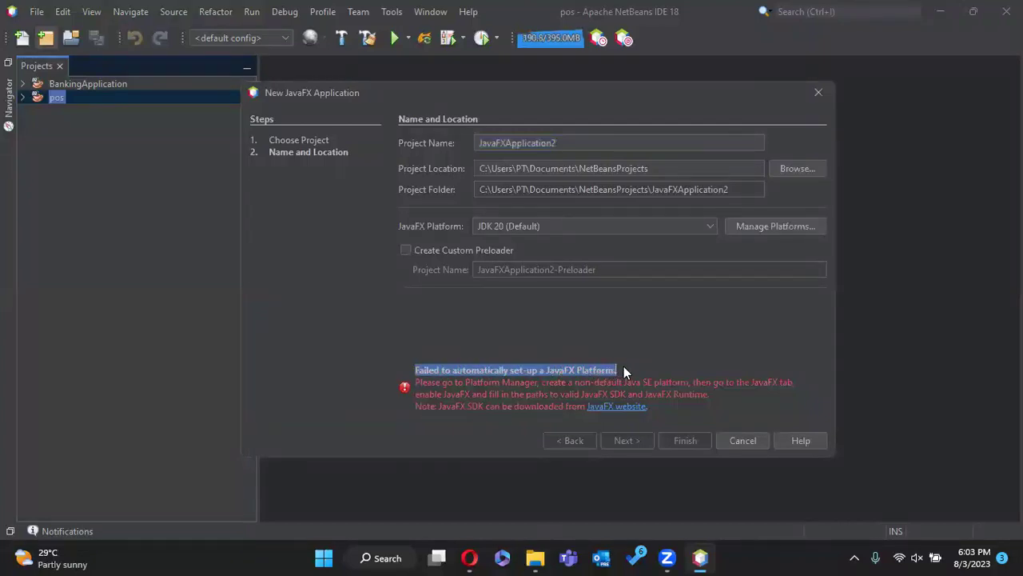
click(629, 373)
drag(667, 418, 358, 360)
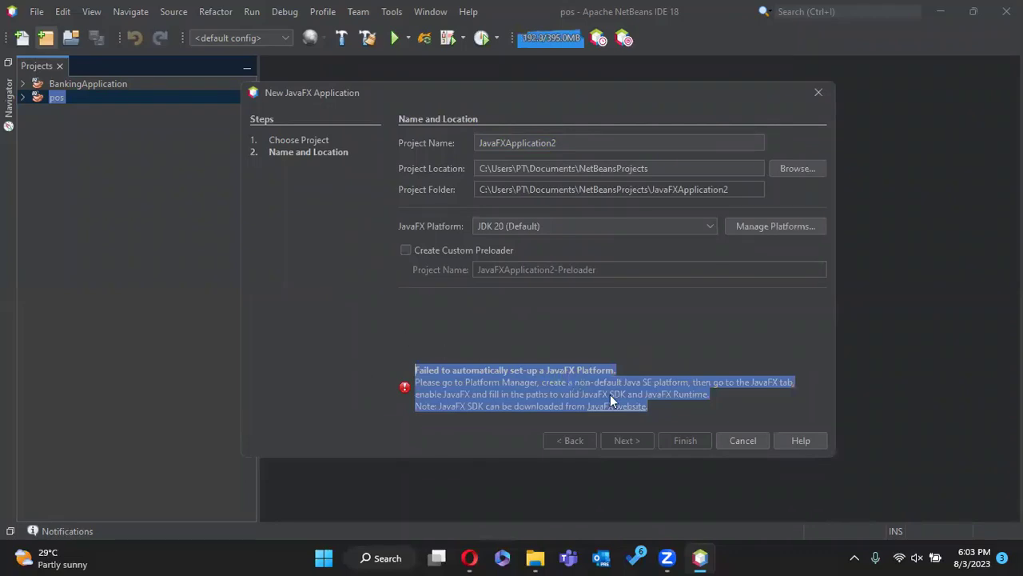
click(663, 409)
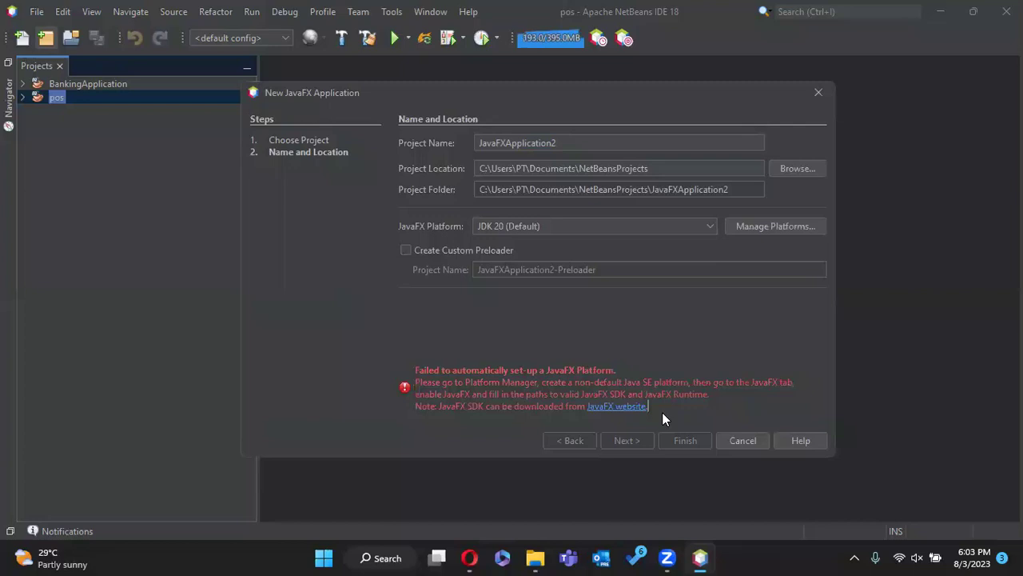
drag(662, 411, 439, 382)
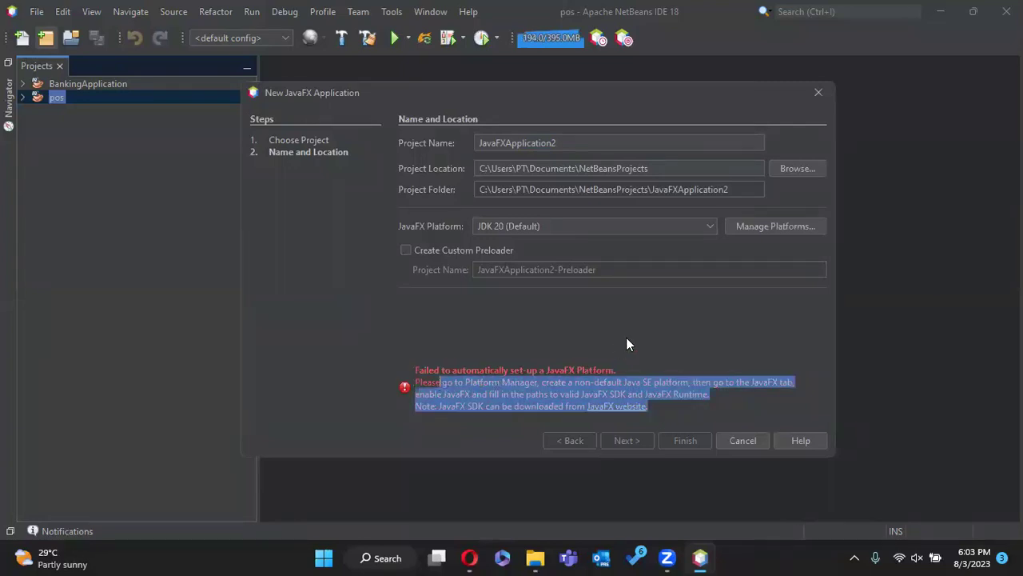
click(453, 370)
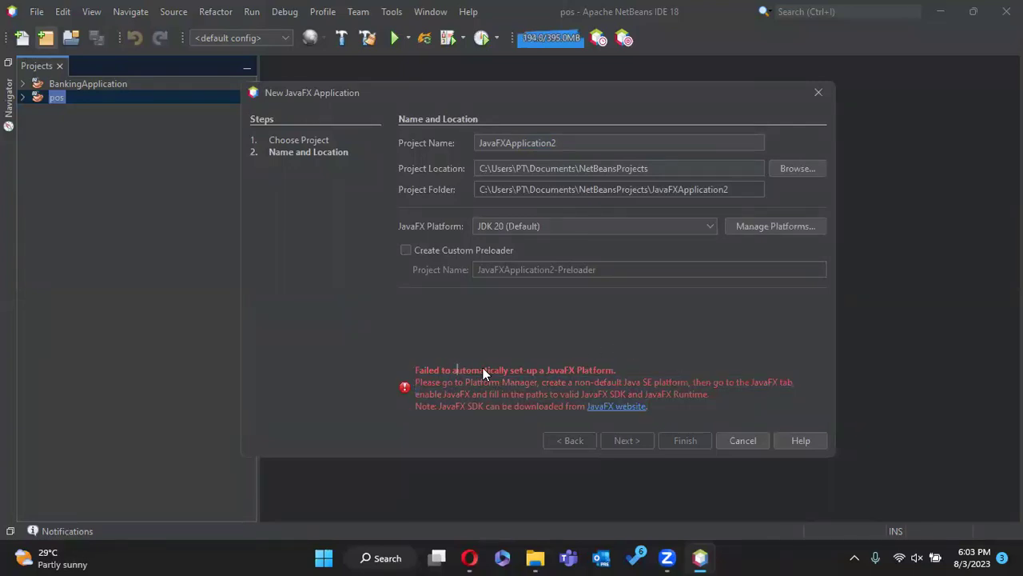
drag(541, 370, 590, 370)
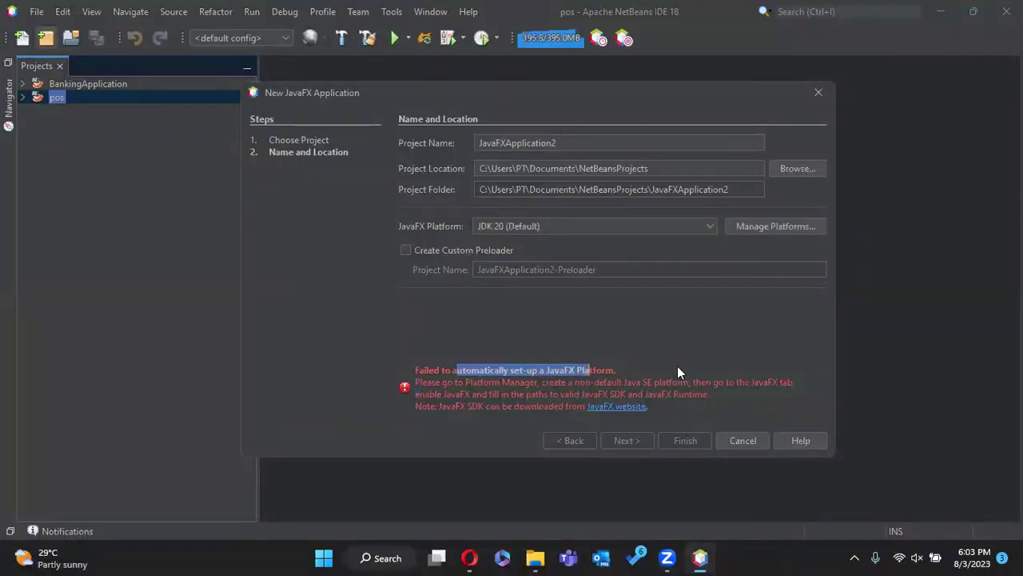
click(819, 93)
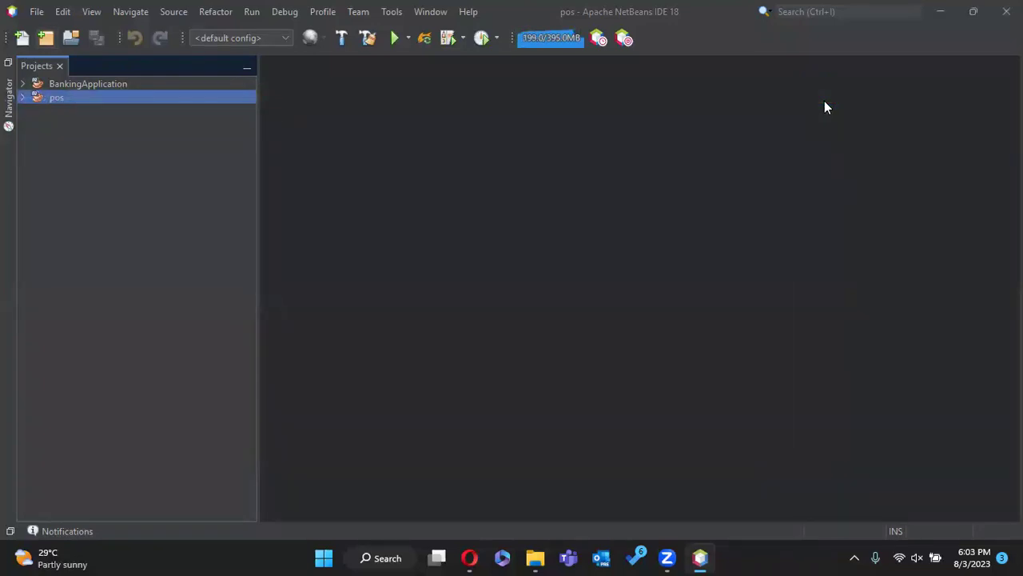
Search Windows for cmd and open Command Prompt.
key(super)
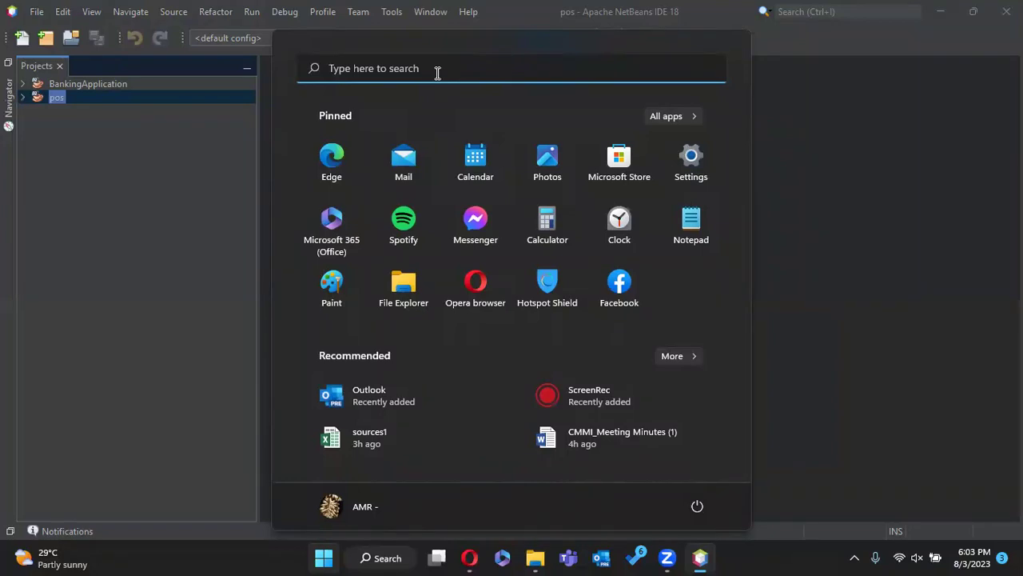
text(cmd)
key(Return)
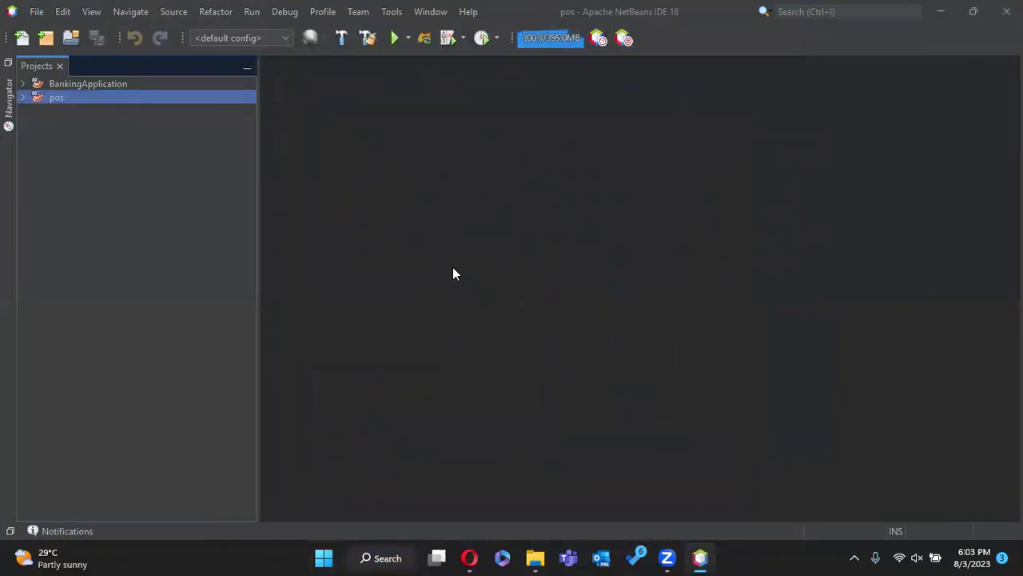
key(super)
text(cmd)
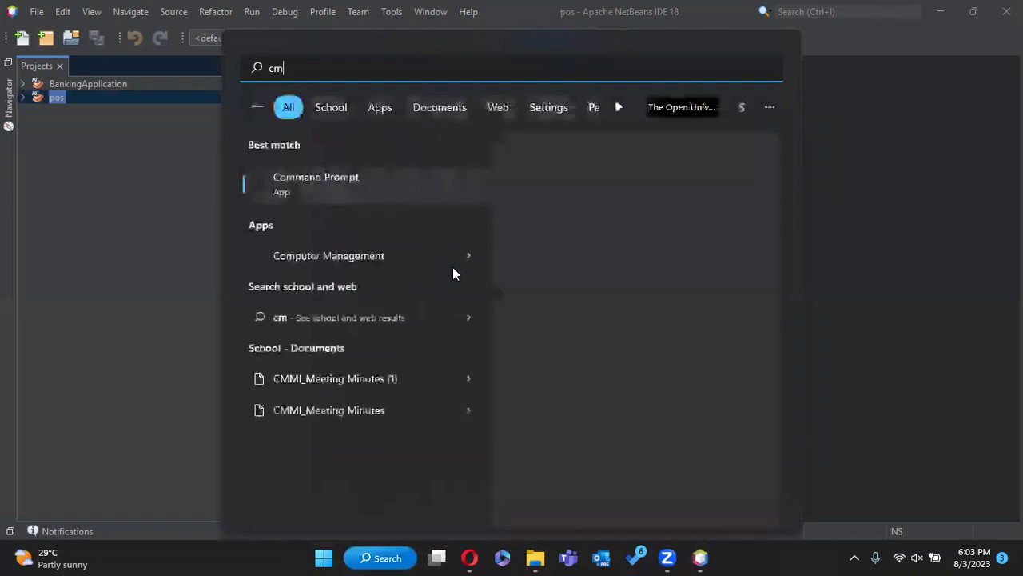
key(Return)
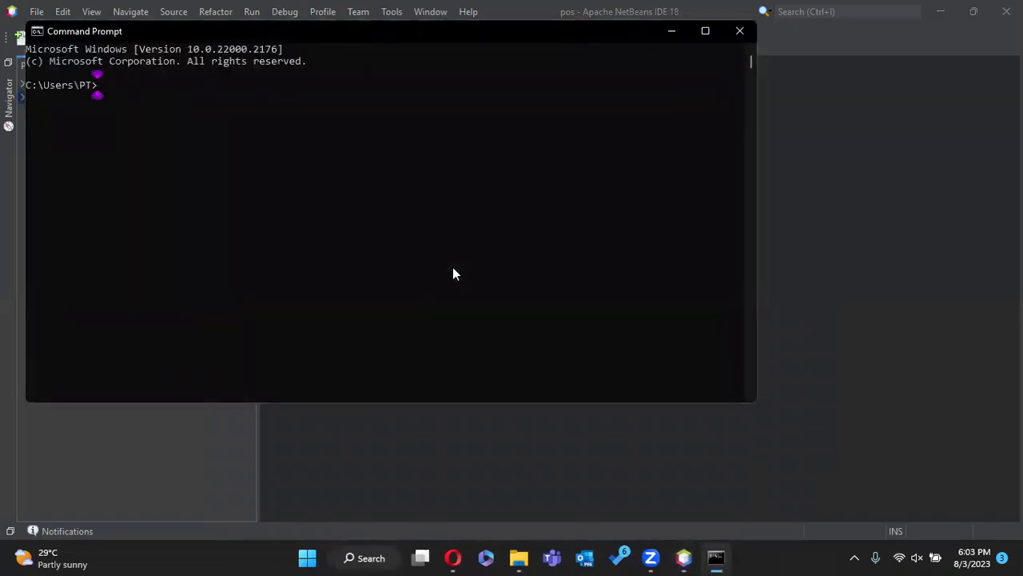
Check the installed Java version with java --version and minimise Command Prompt.
text(java --version)
key(Return)
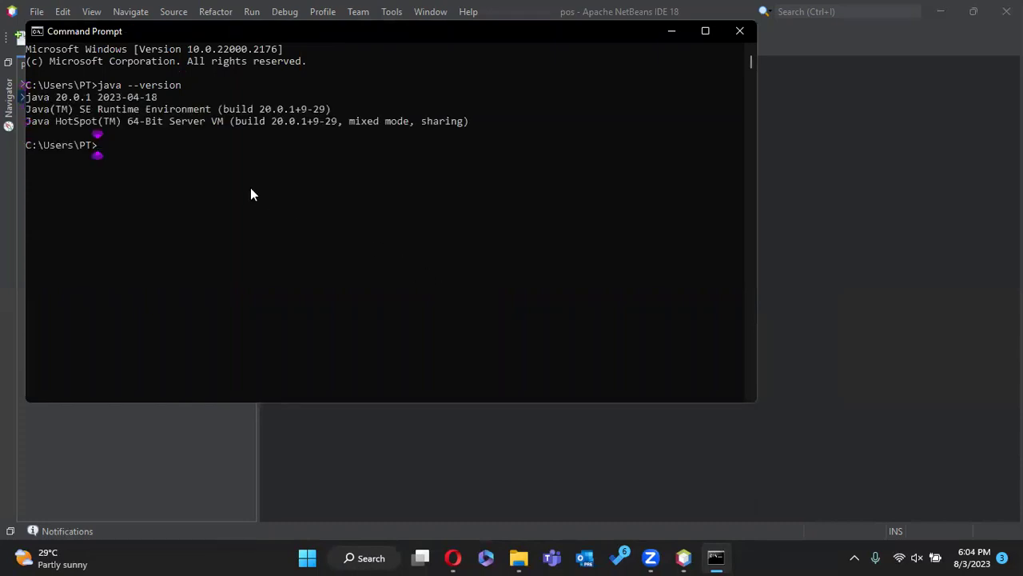
drag(47, 88, 90, 97)
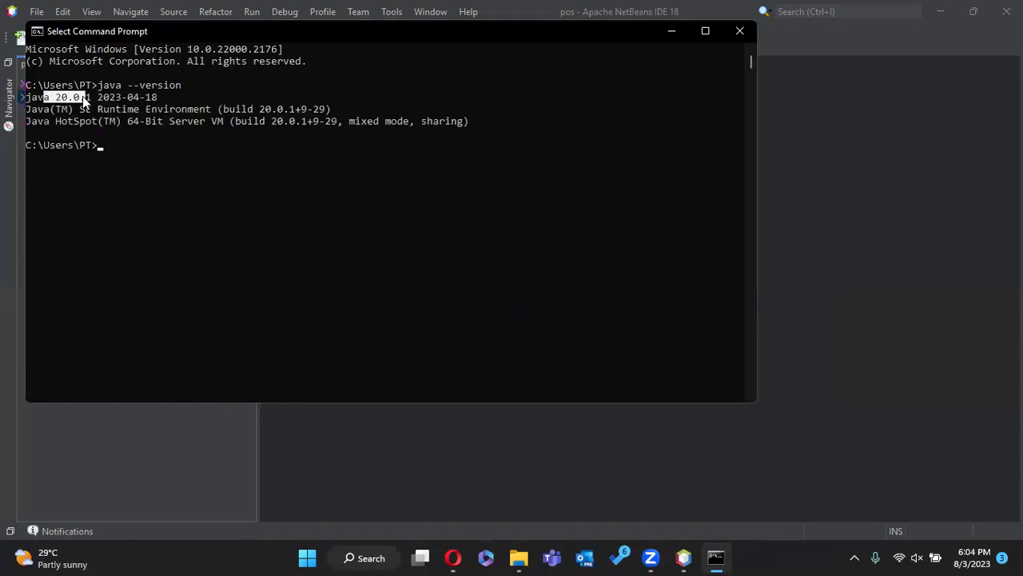
click(149, 207)
drag(32, 97, 106, 102)
click(671, 32)
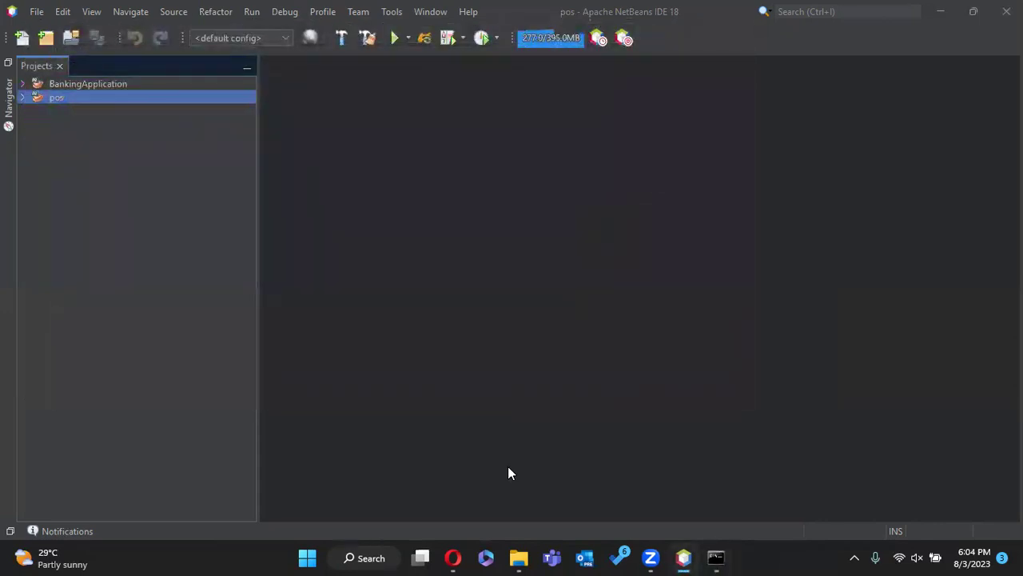
Switch to the Opera browser, search Google for azul, and open the Download Azul JDKs page.
click(457, 557)
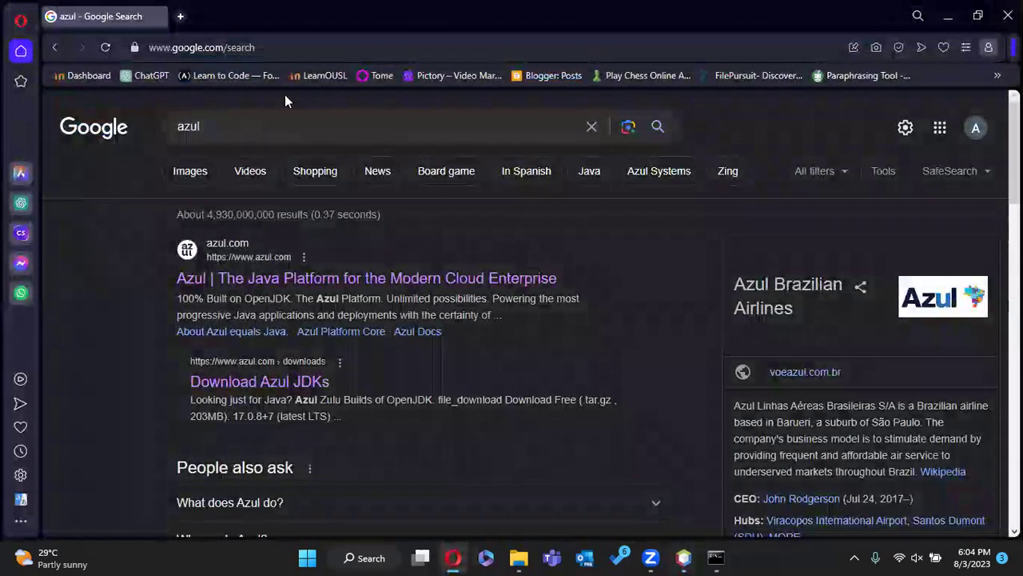
click(201, 126)
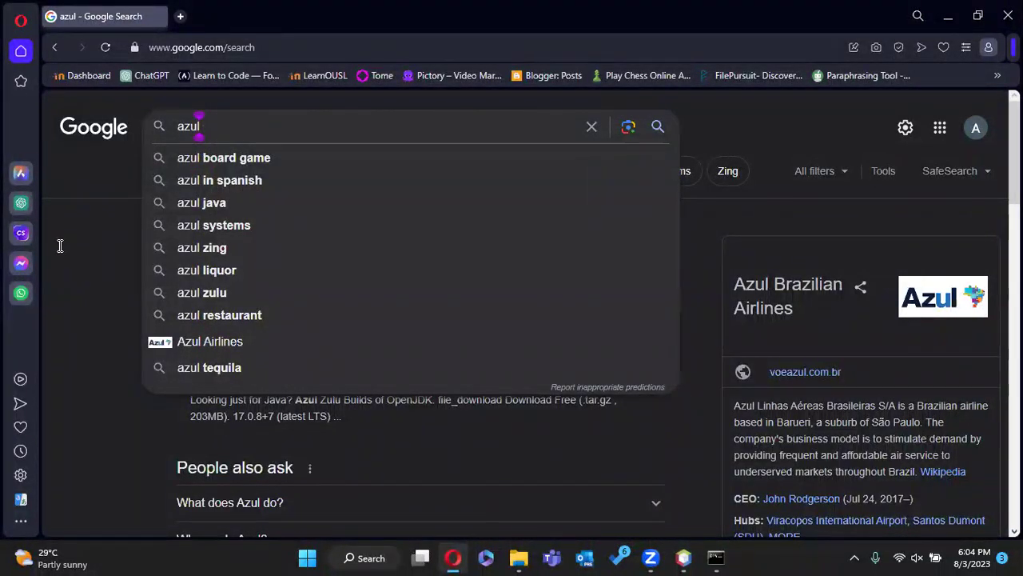
key(Return)
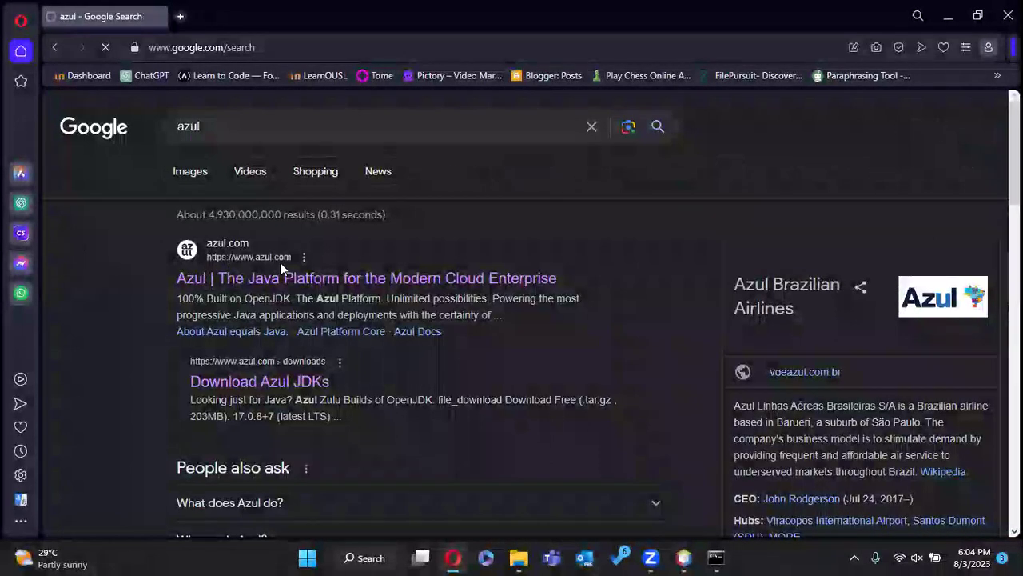
click(272, 382)
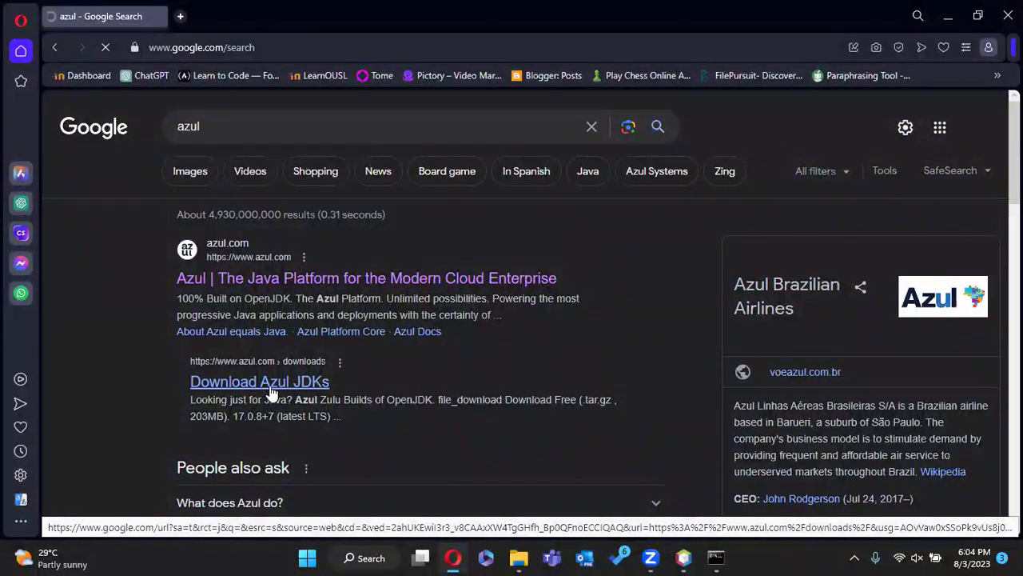
Filter the Azul Zulu downloads to Java version Java 20 (STS) and operating system Windows.
scroll(270, 386, down, 2)
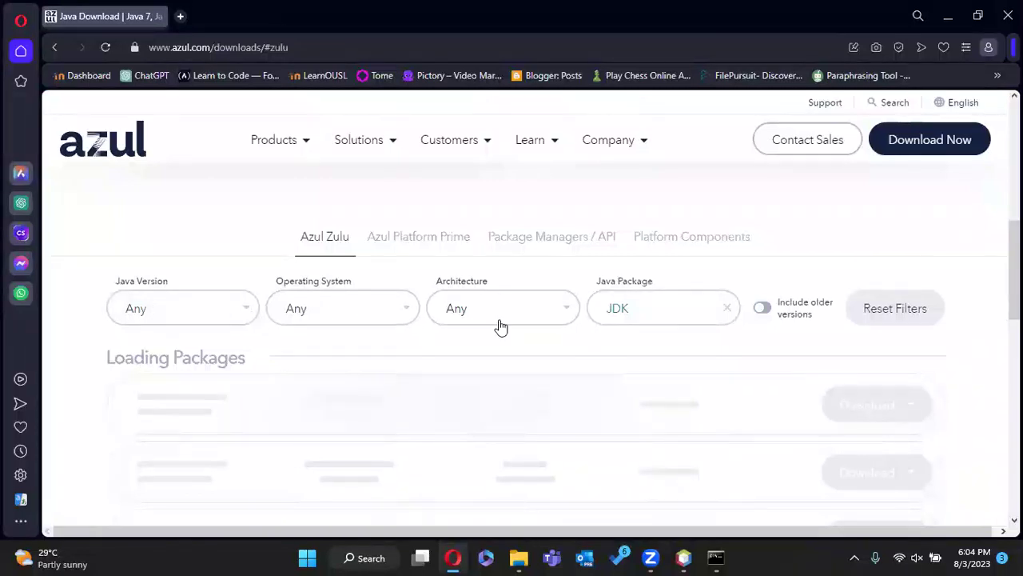
click(215, 325)
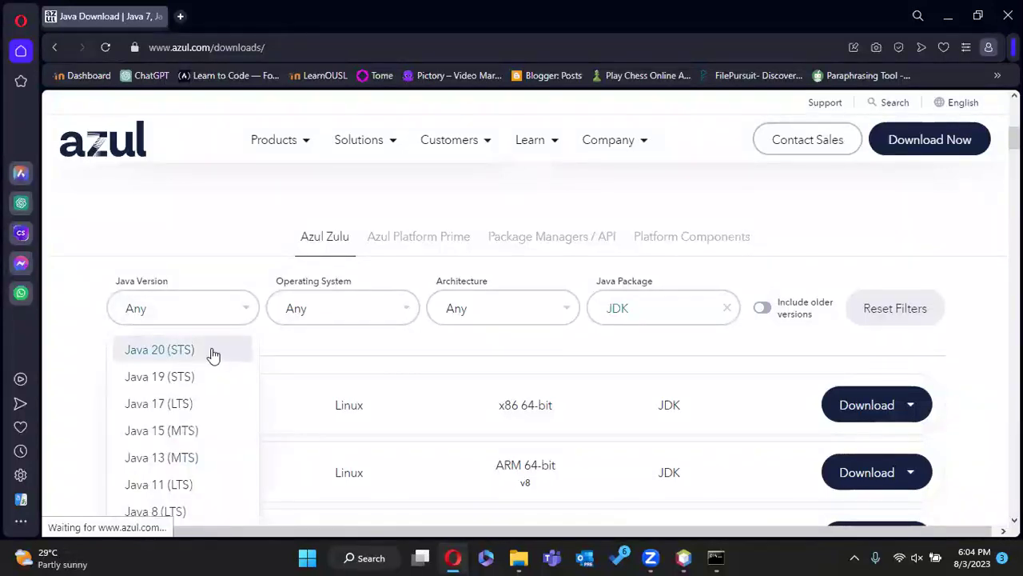
click(214, 351)
click(322, 312)
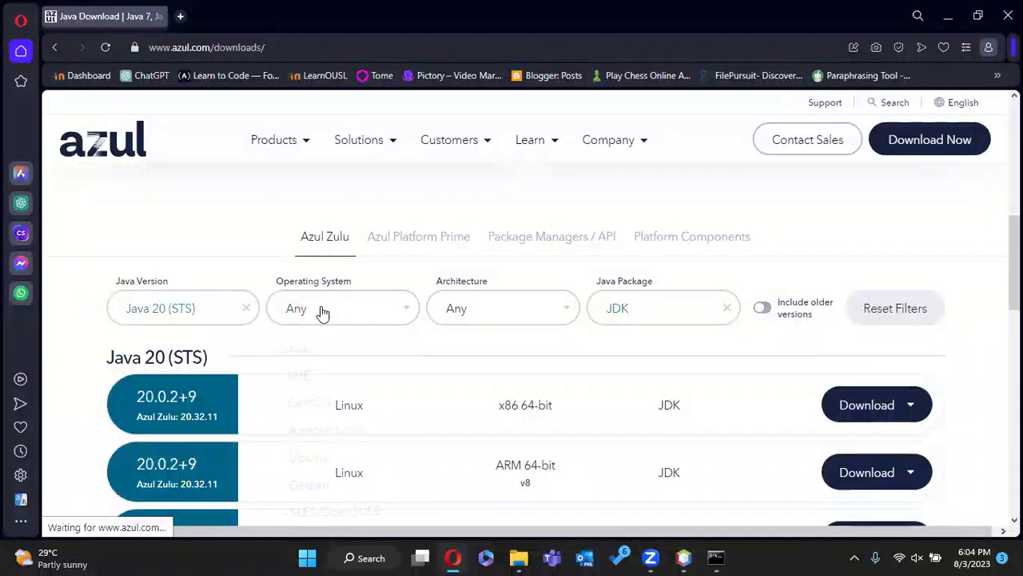
scroll(315, 403, down, 3)
click(357, 416)
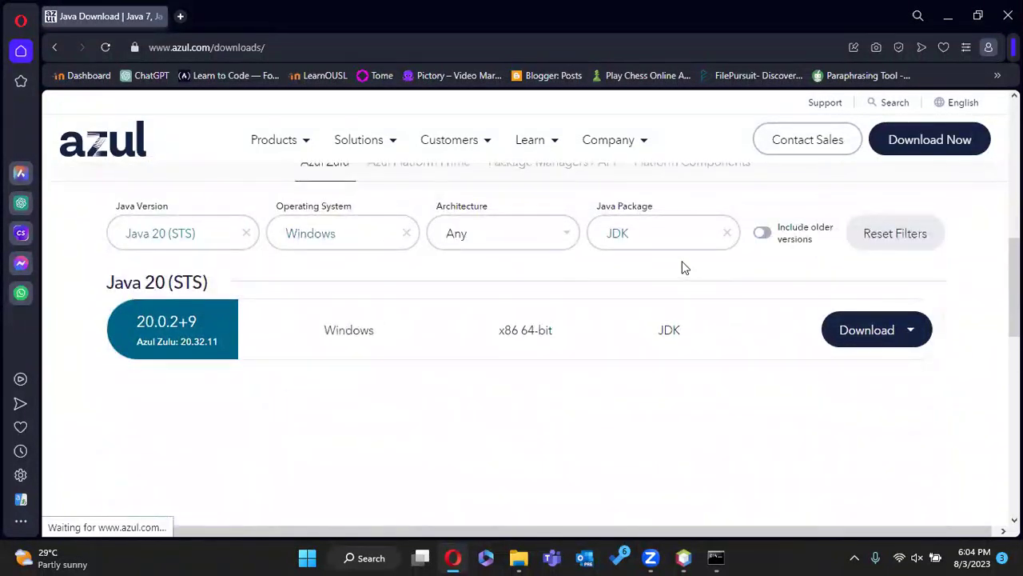
Set the Java package filter to JDK FX and open the download options of the 20.0.2+9 Windows build.
scroll(684, 267, down, 1)
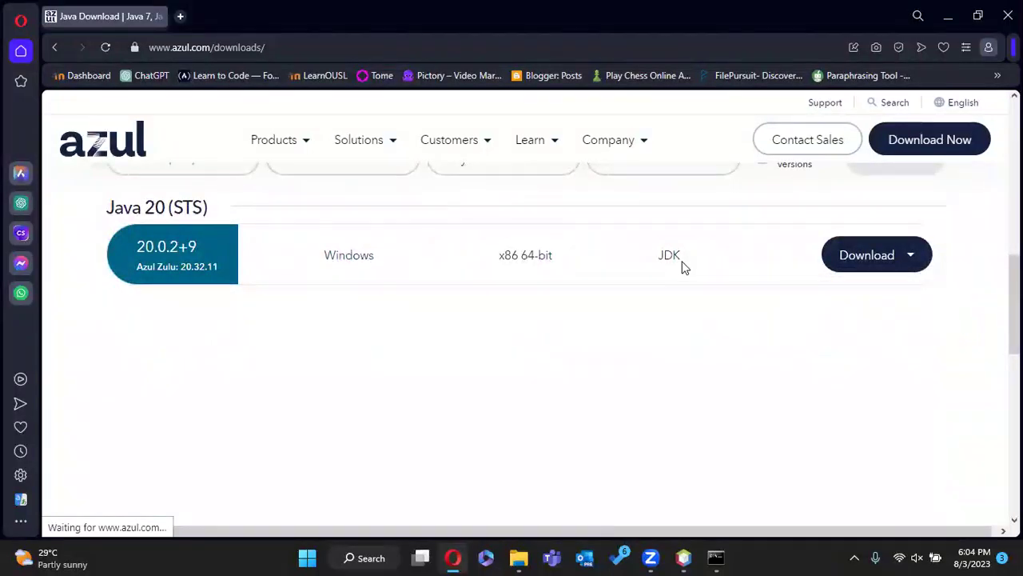
scroll(699, 323, up, 2)
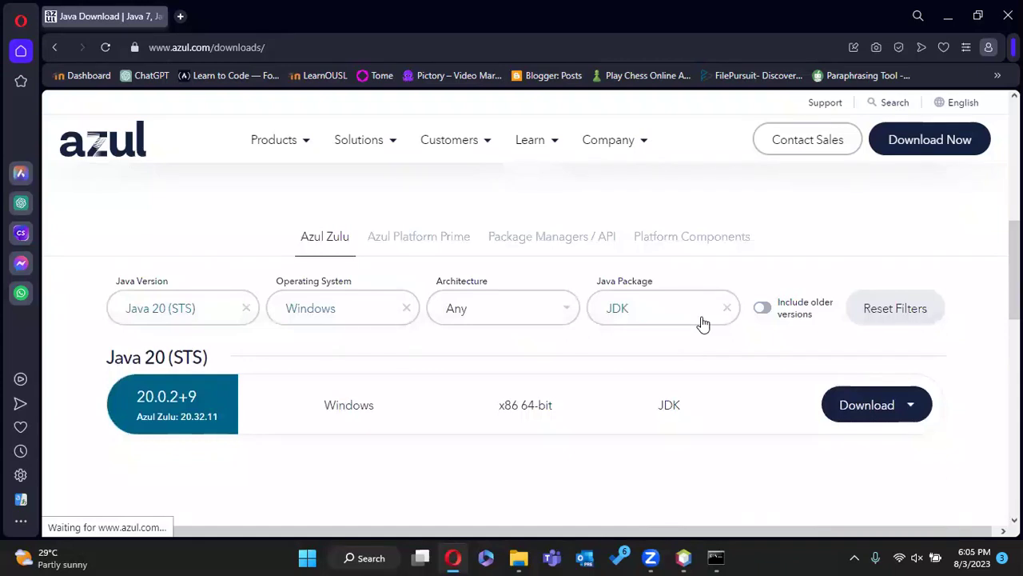
click(678, 320)
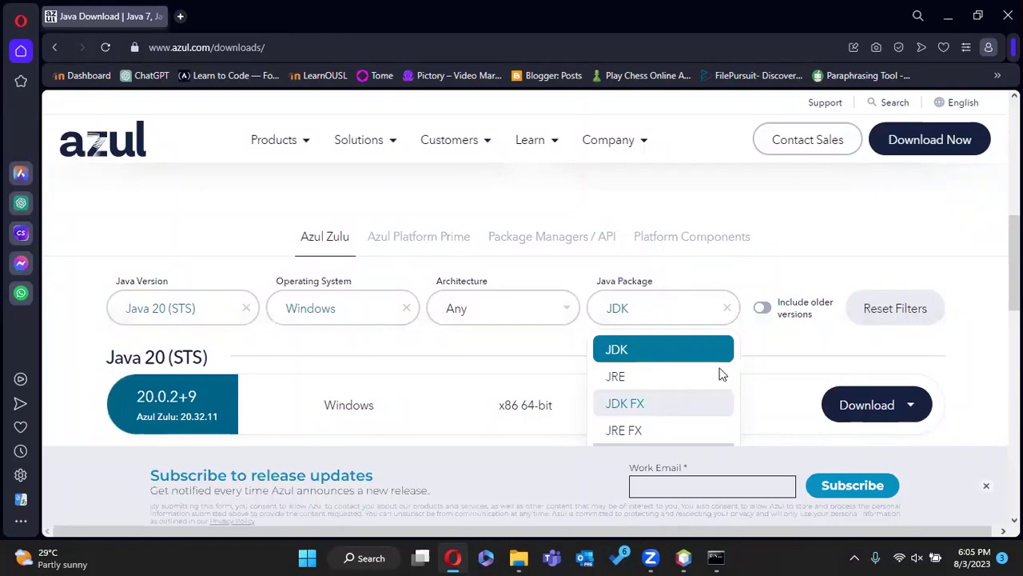
key(Return)
scroll(840, 351, down, 1)
click(915, 330)
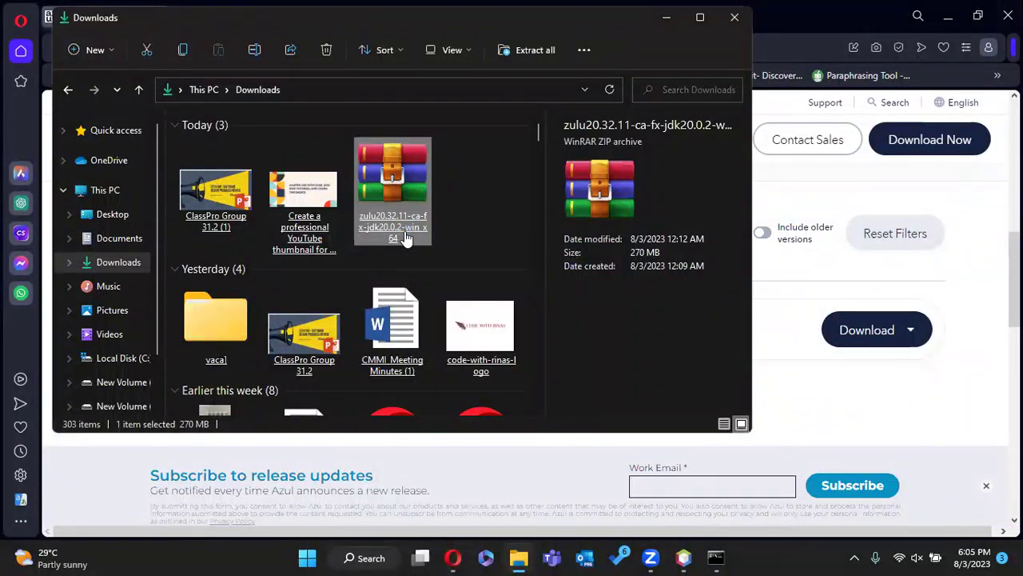
Look at the WinRAR extraction options for the zulu20.32.11 JDK FX archive and the folders on Local Disk (C:), and close File Explorer.
right_click(405, 237)
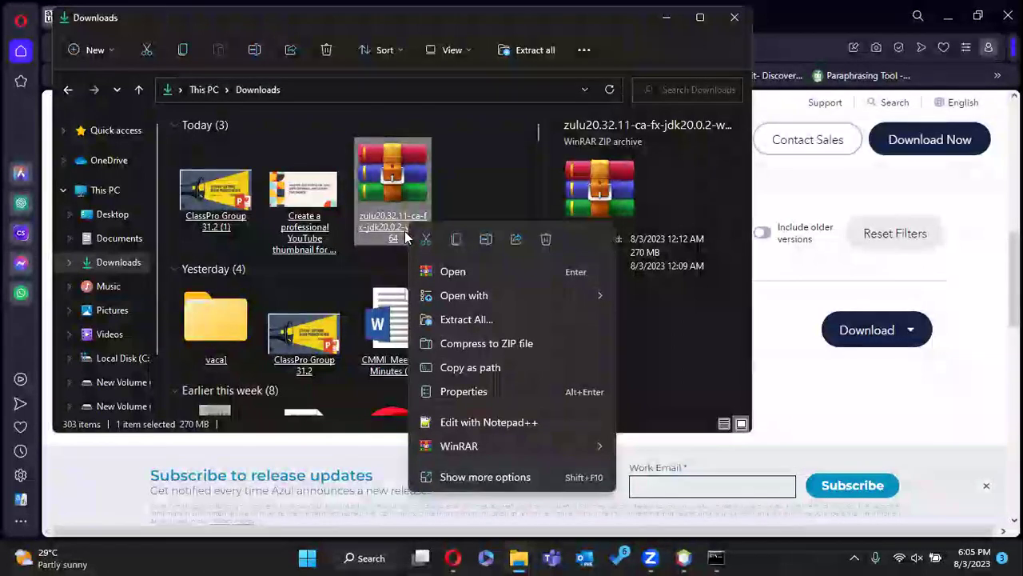
mouse_move(593, 446)
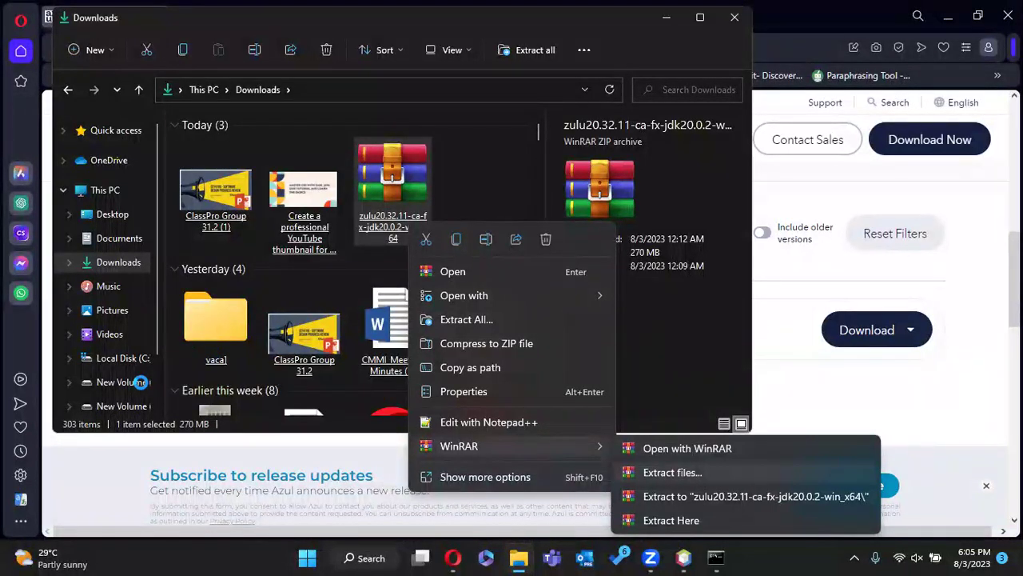
click(129, 360)
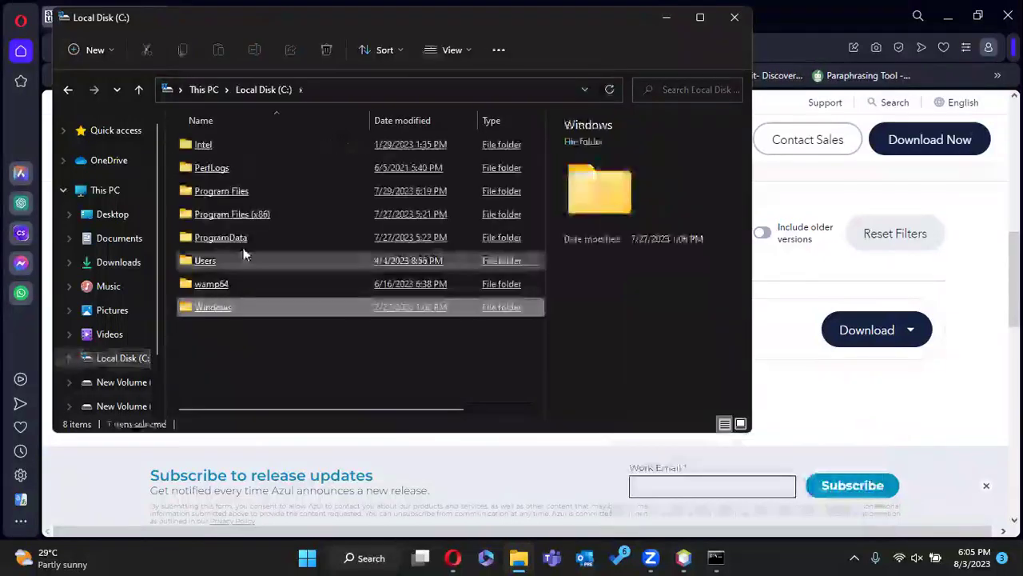
click(247, 237)
click(261, 214)
click(261, 237)
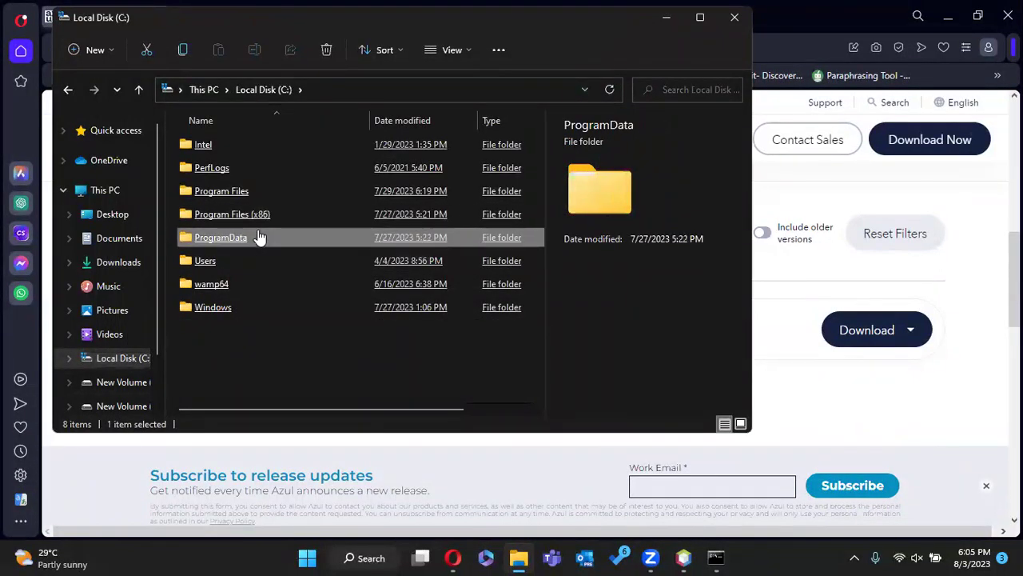
click(735, 17)
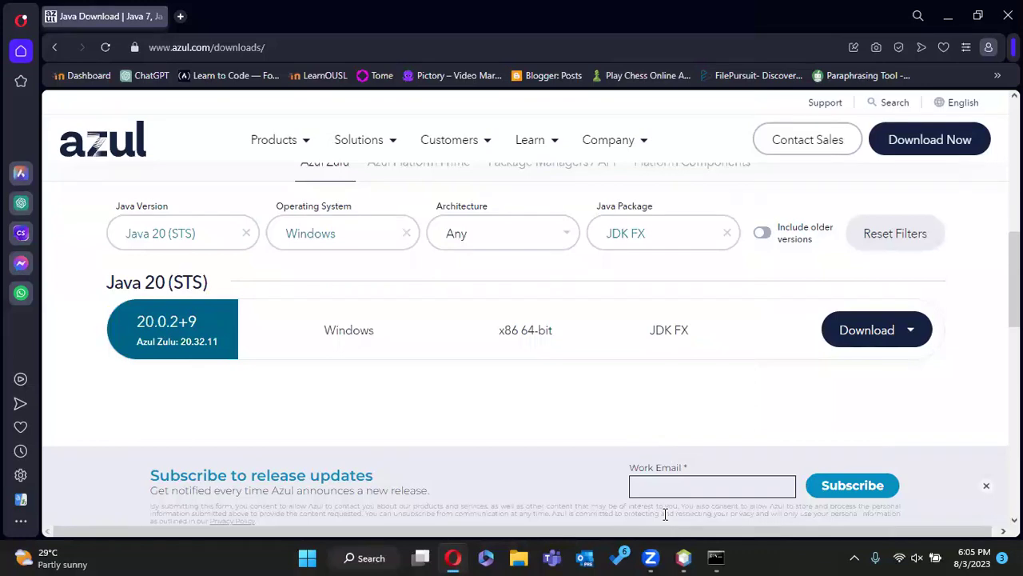
Switch to Apache NetBeans and open the Java Platform Manager.
click(681, 556)
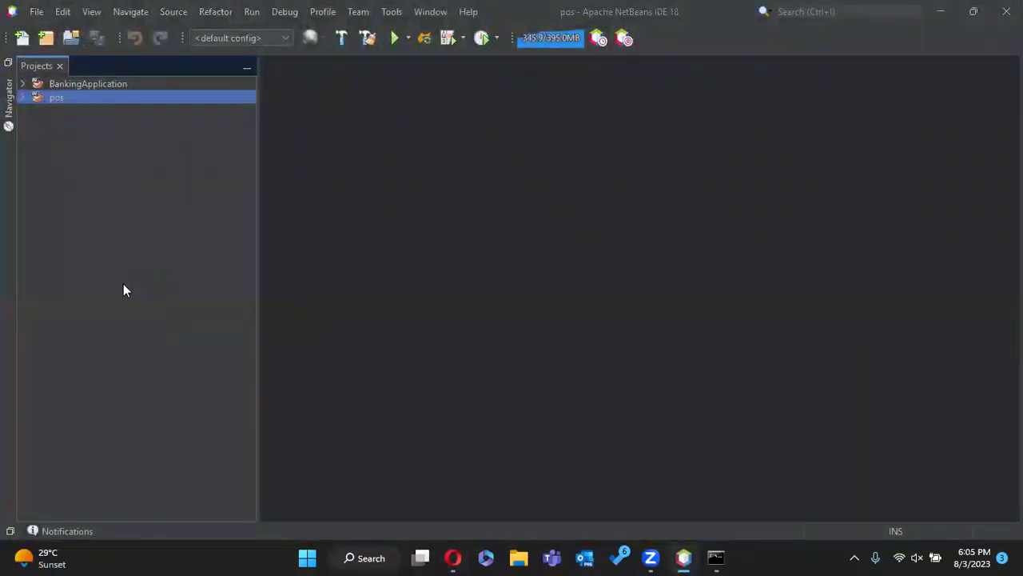
click(392, 12)
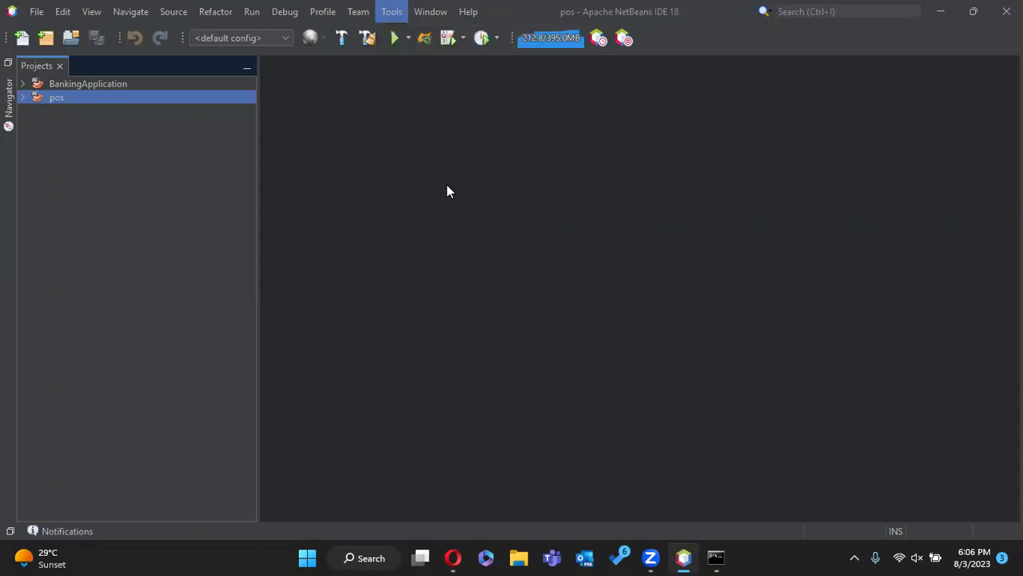
click(447, 187)
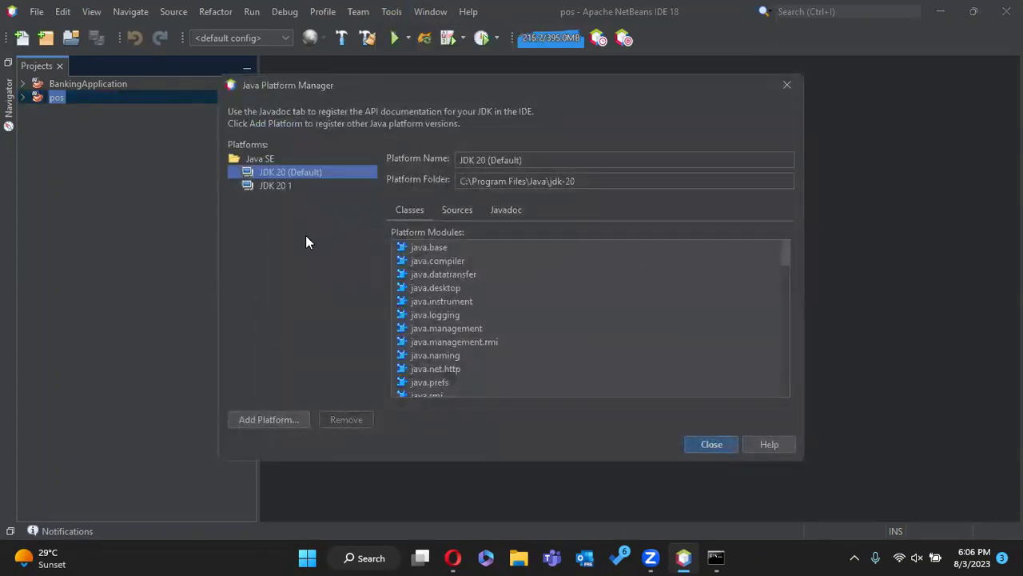
Add a Java Standard Edition platform from the folder zulu20.32.11-ca-fx-jdk20.0.2-win_x64 with the name JDK 20, and close the Java Platform Manager.
click(267, 426)
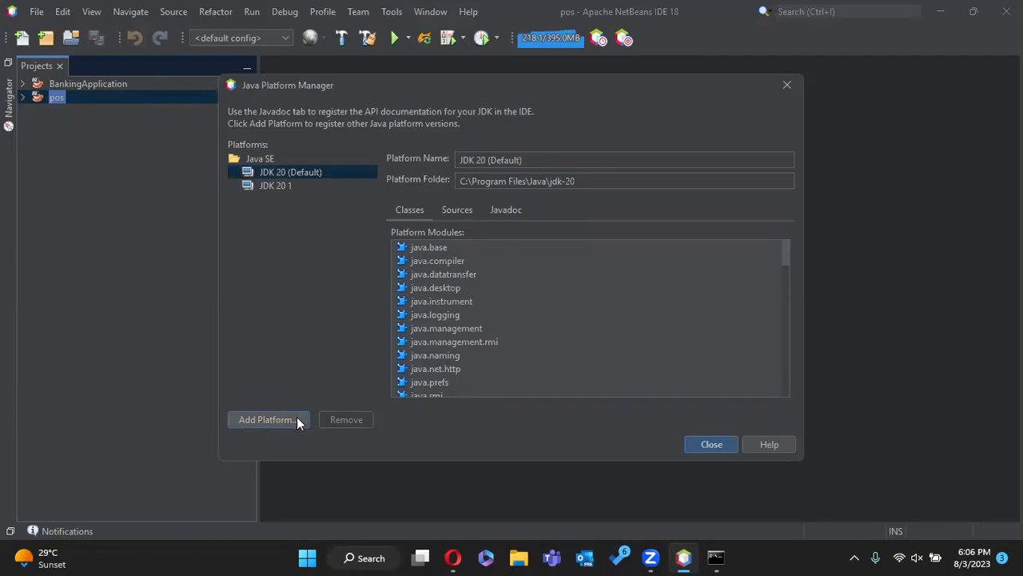
click(270, 422)
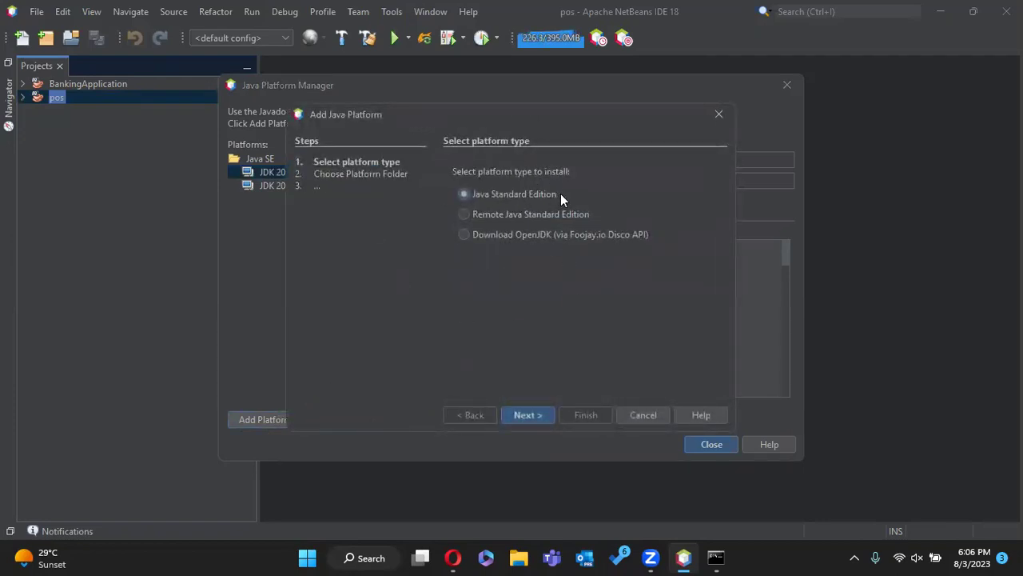
click(528, 415)
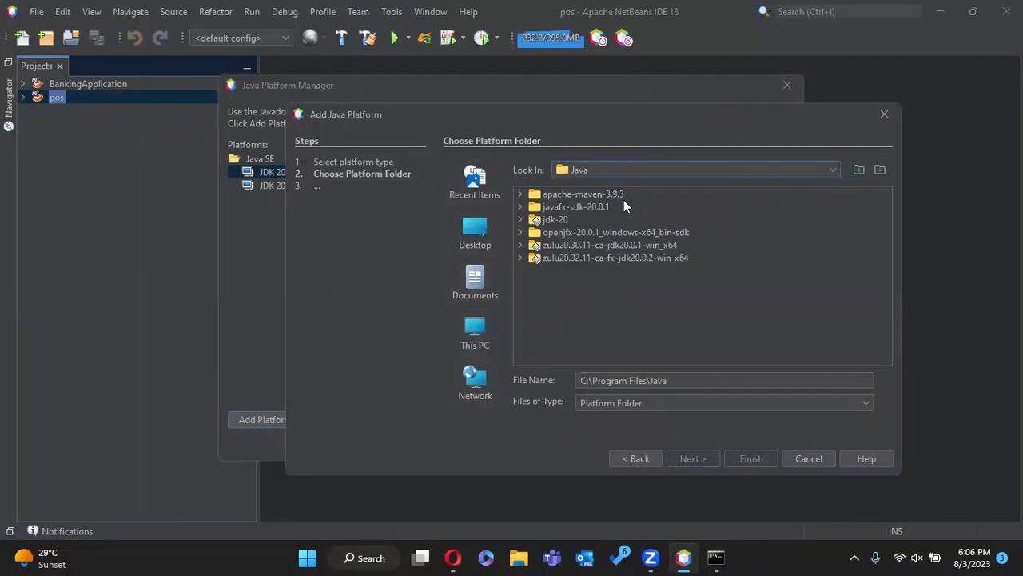
click(621, 261)
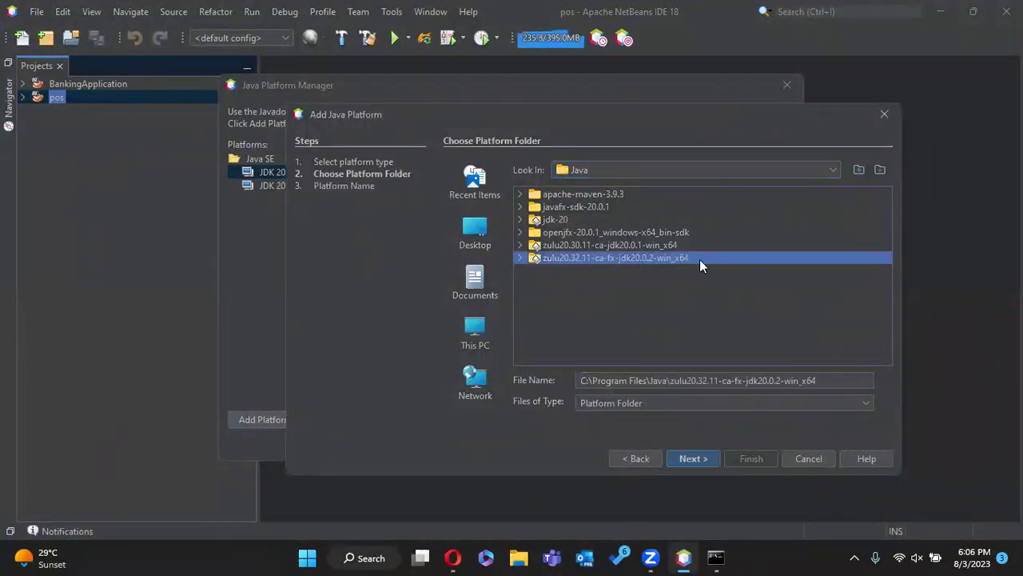
click(693, 458)
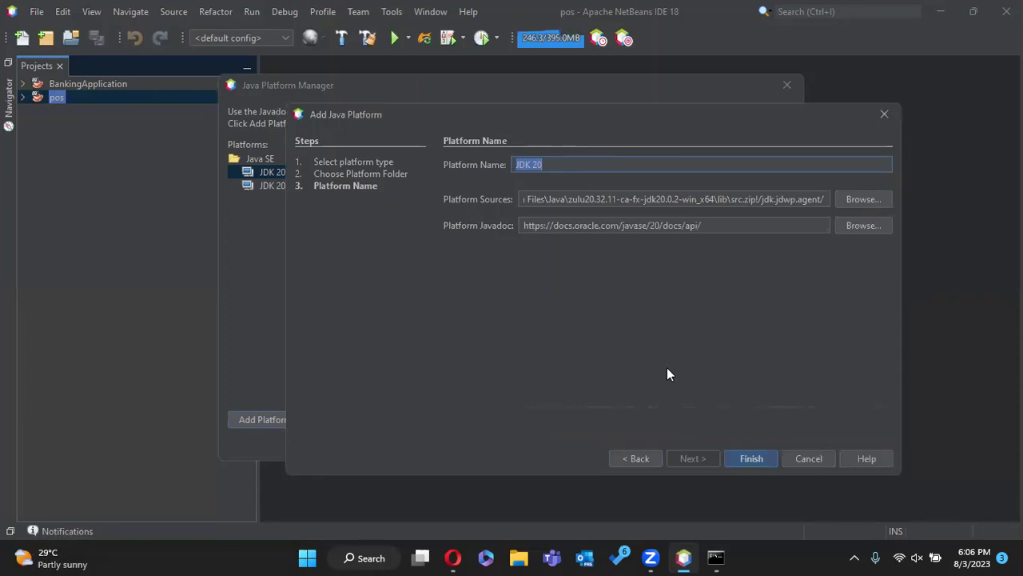
click(744, 457)
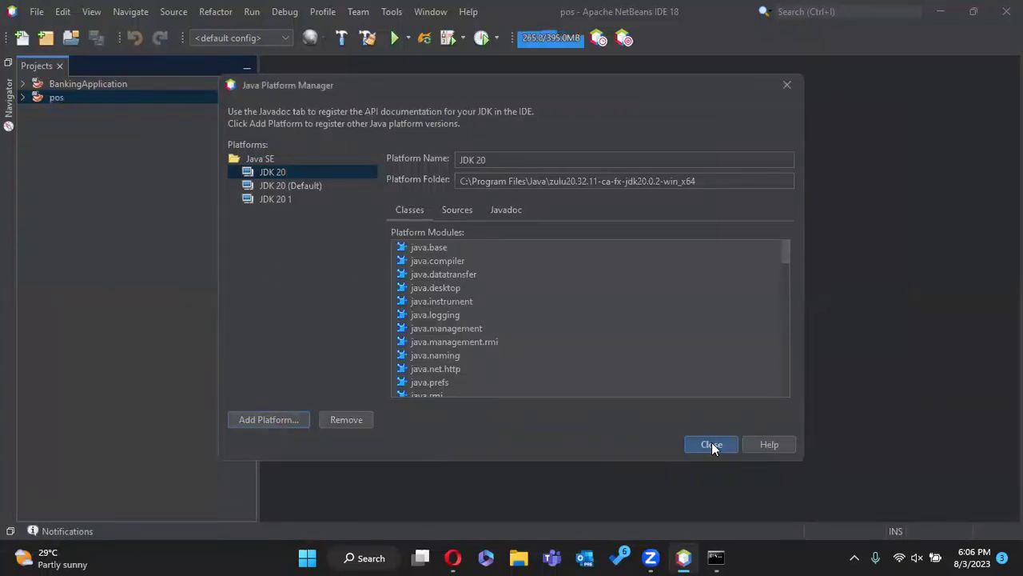
click(712, 444)
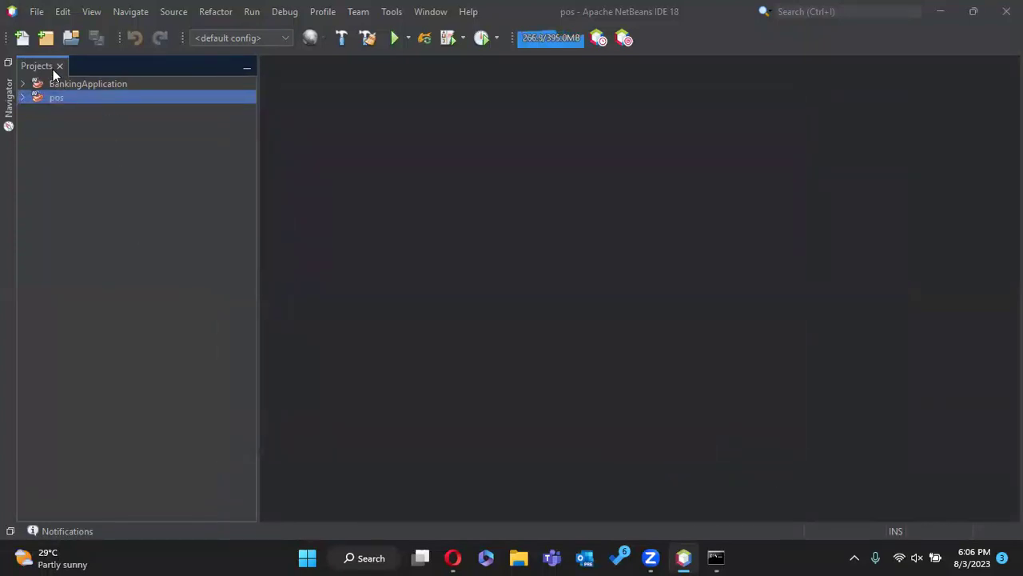
Start a new Java with Ant project of type JavaFX FXML Application and proceed to its name and location settings.
click(50, 40)
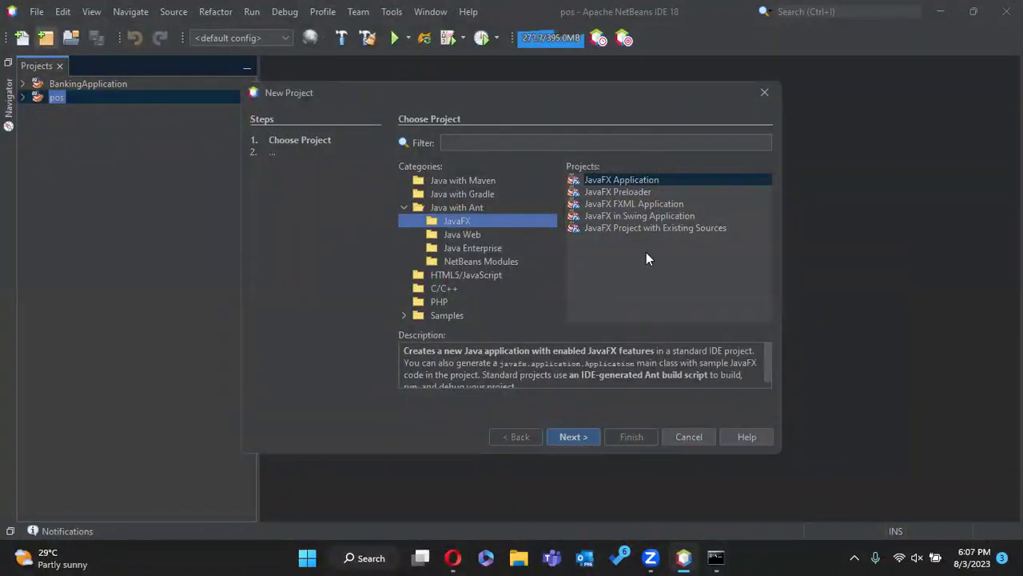
click(646, 205)
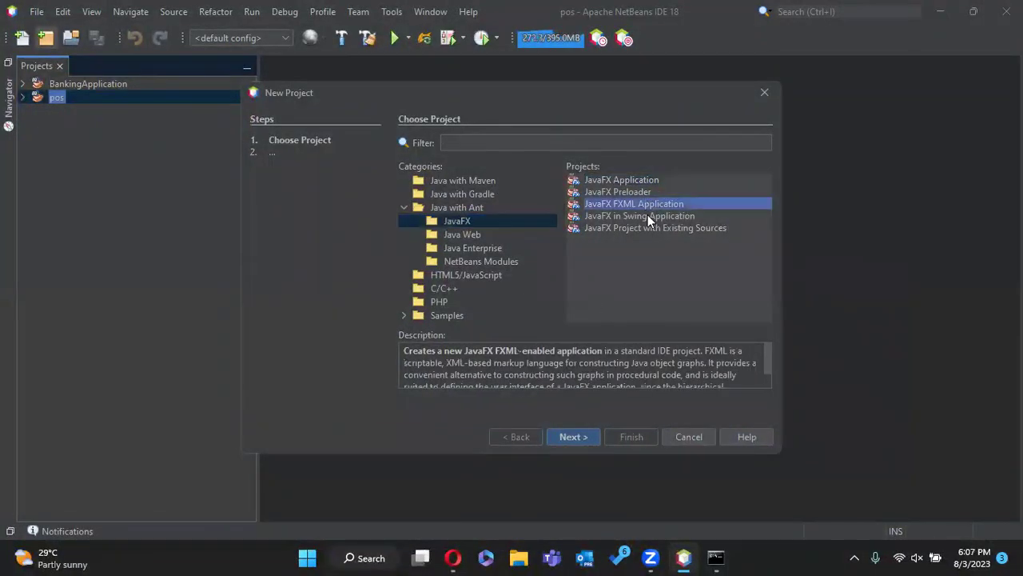
click(552, 436)
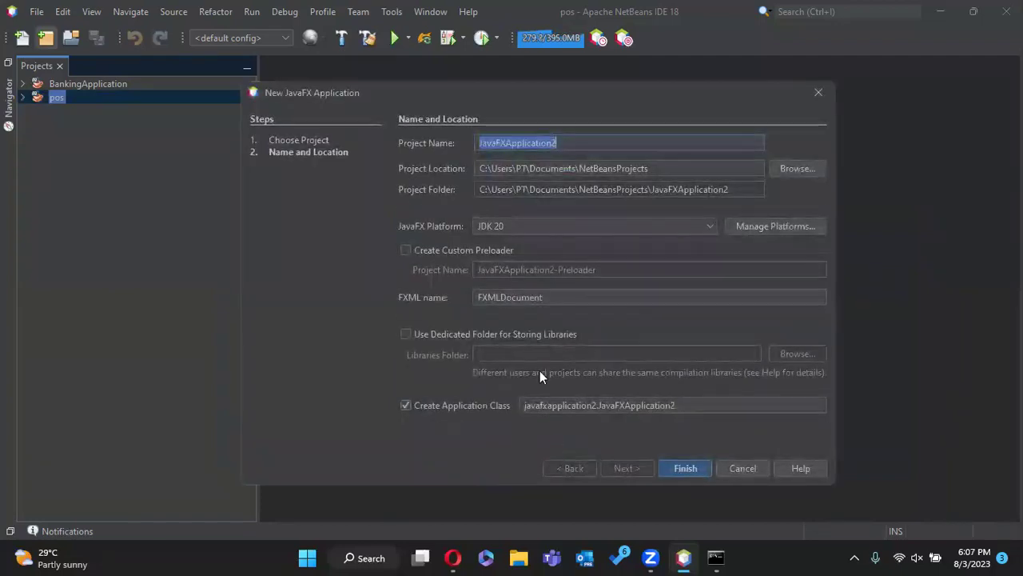